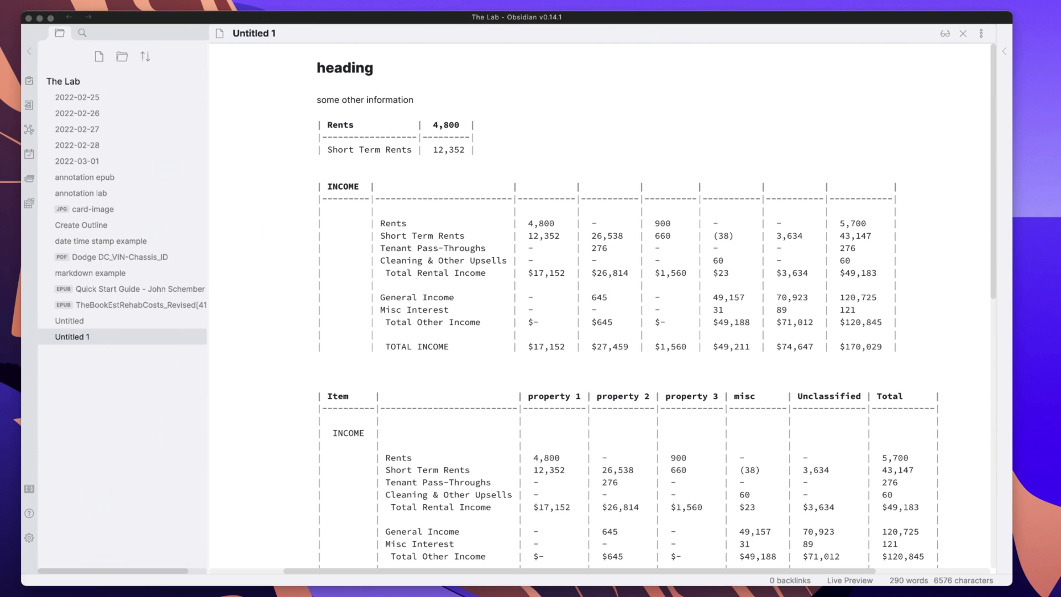
Switch note 'Untitled 1' to Reading view and back twice so the income tables render as formatted tables
{"action": "left_click", "coordinate": [299, 19]}
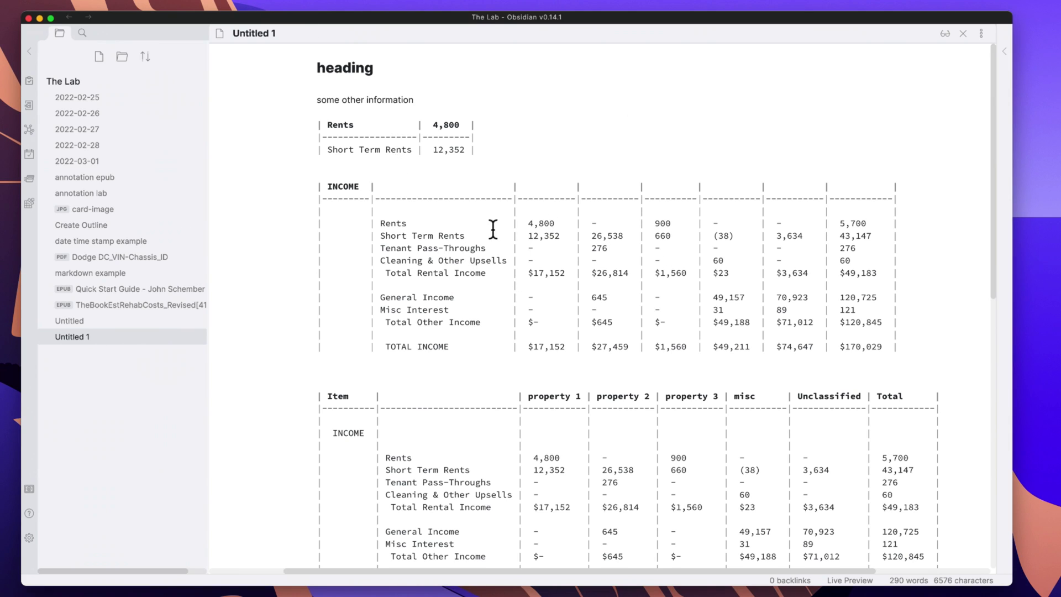
{"action": "left_click", "coordinate": [362, 172]}
{"action": "mouse_move", "coordinate": [992, 292]}
{"action": "left_mouse_down"}
{"action": "mouse_move", "coordinate": [994, 398]}
{"action": "mouse_move", "coordinate": [986, 204]}
{"action": "left_mouse_up"}
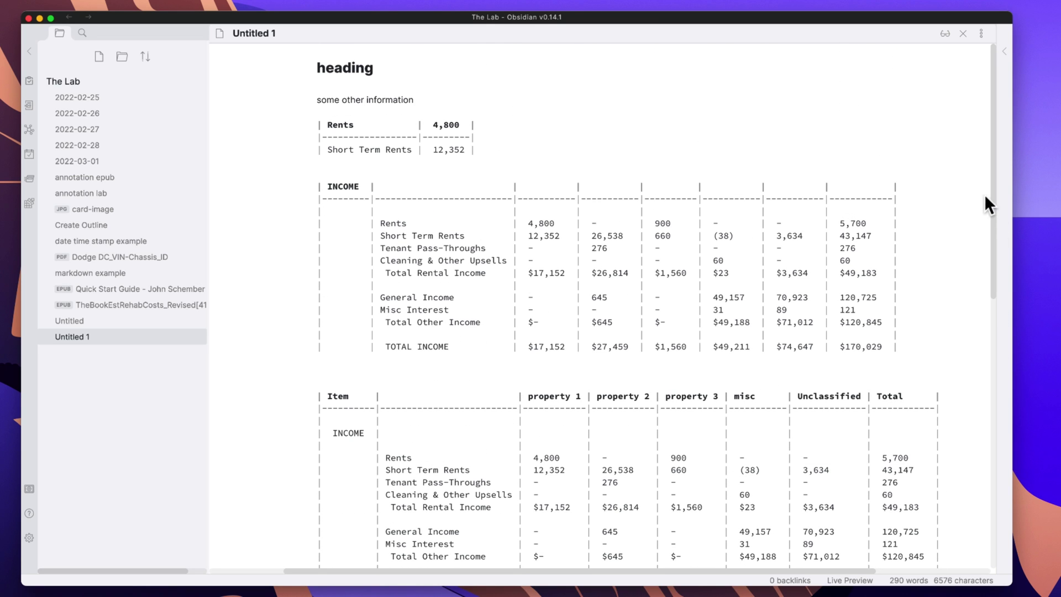
{"action": "left_click", "coordinate": [944, 34]}
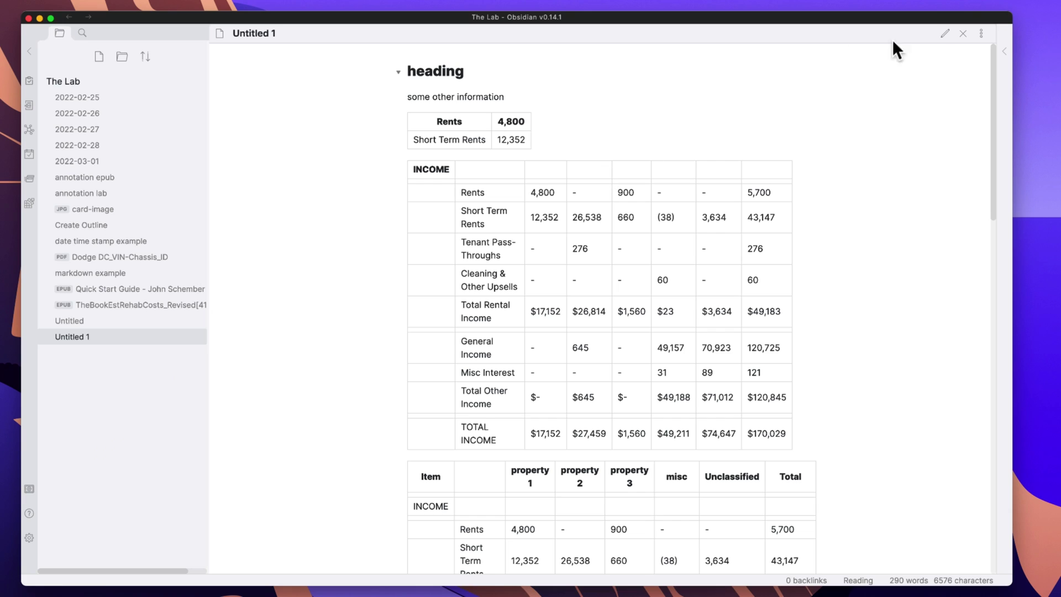
{"action": "left_click", "coordinate": [942, 34]}
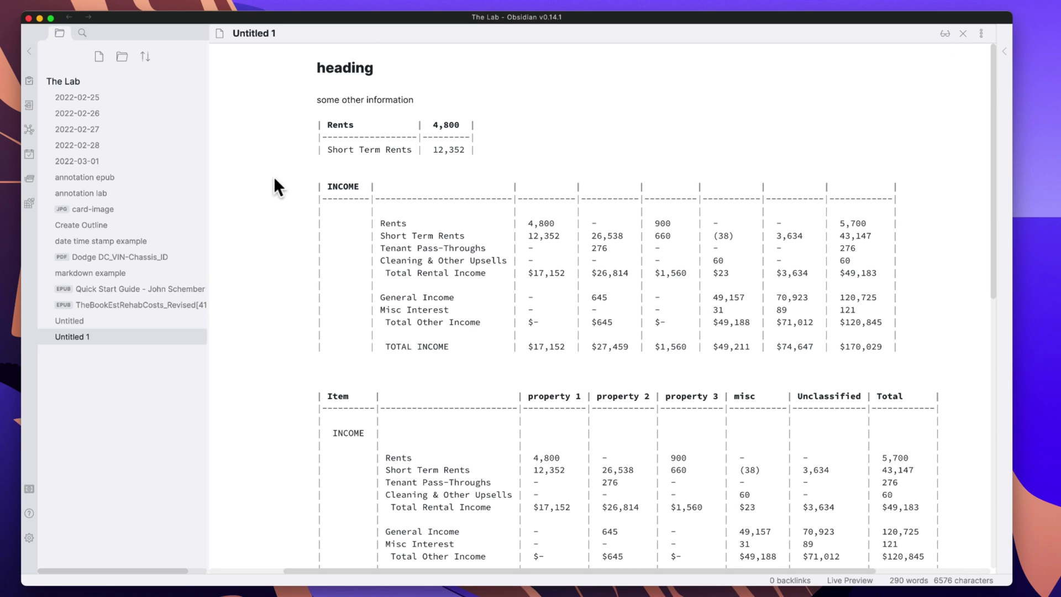
{"action": "left_click", "coordinate": [313, 88]}
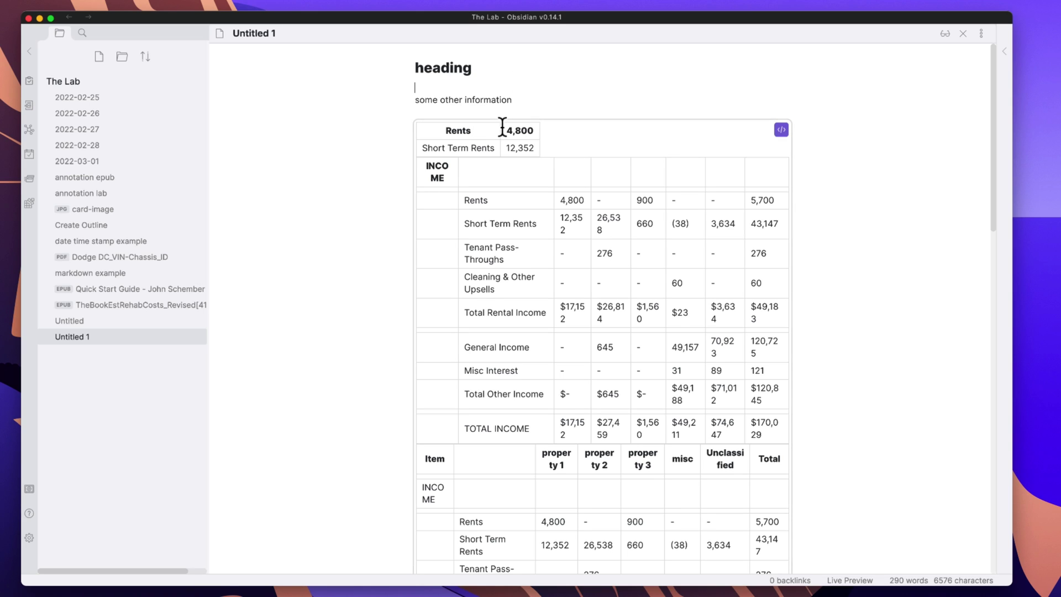
{"action": "mouse_move", "coordinate": [578, 421]}
{"action": "left_click", "coordinate": [944, 34]}
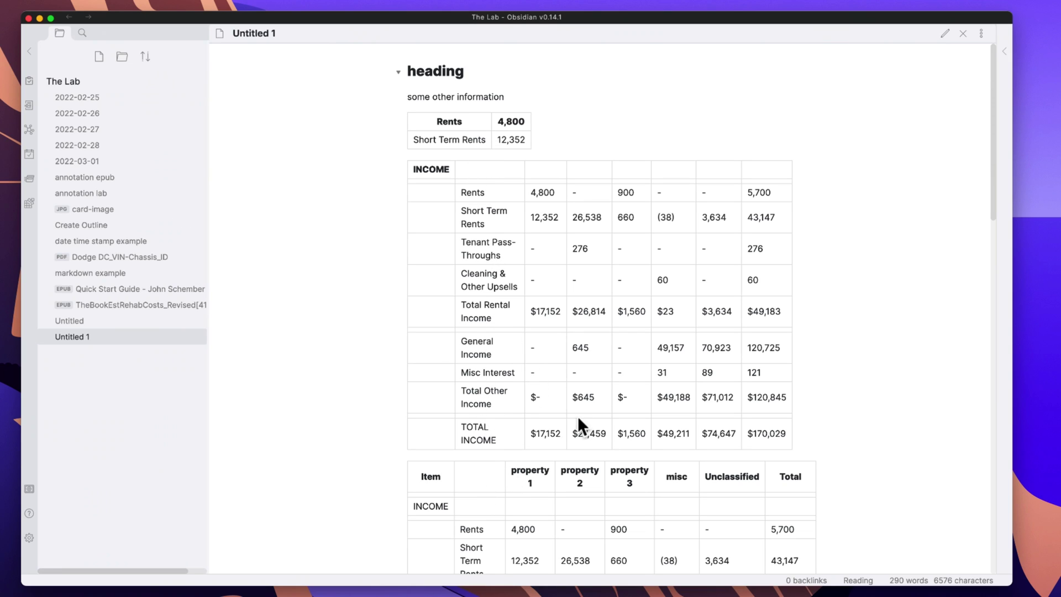
{"action": "left_click", "coordinate": [945, 33]}
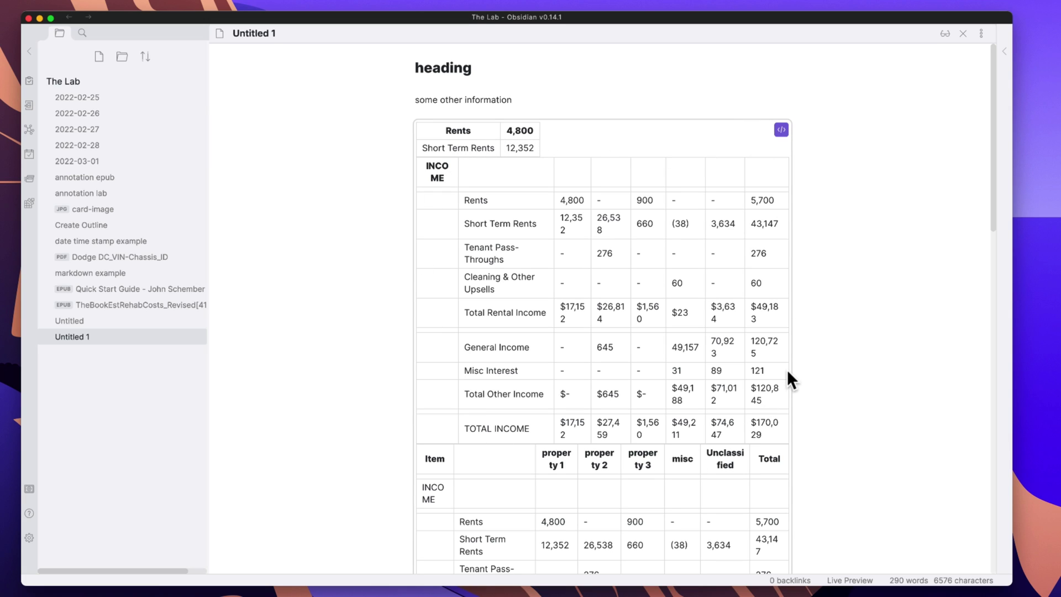
Insert a '---' horizontal rule on the blank line above the INCOME table
{"action": "left_click", "coordinate": [545, 151]}
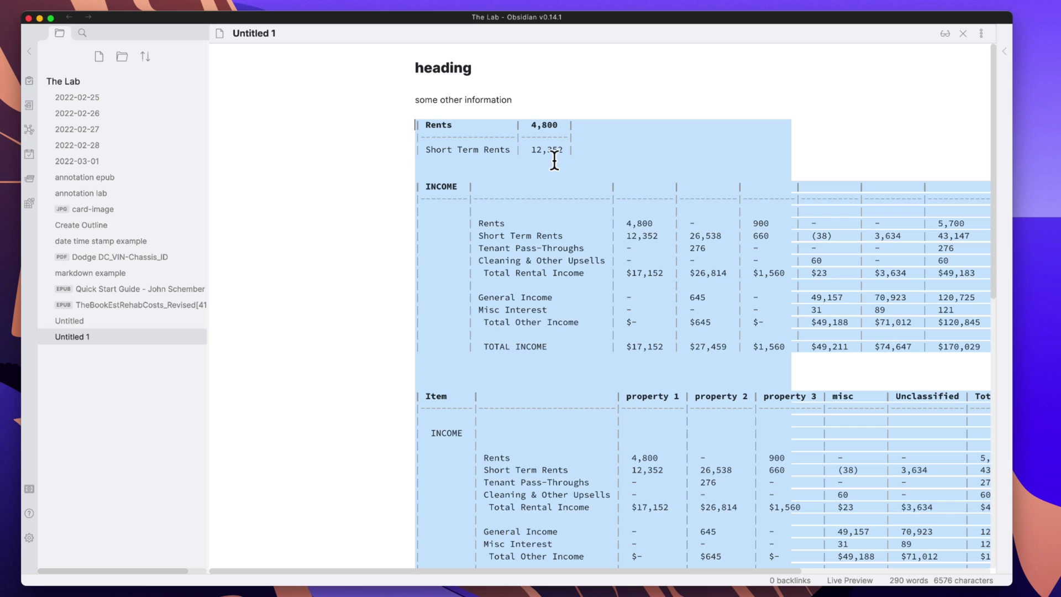
{"action": "left_click", "coordinate": [436, 170]}
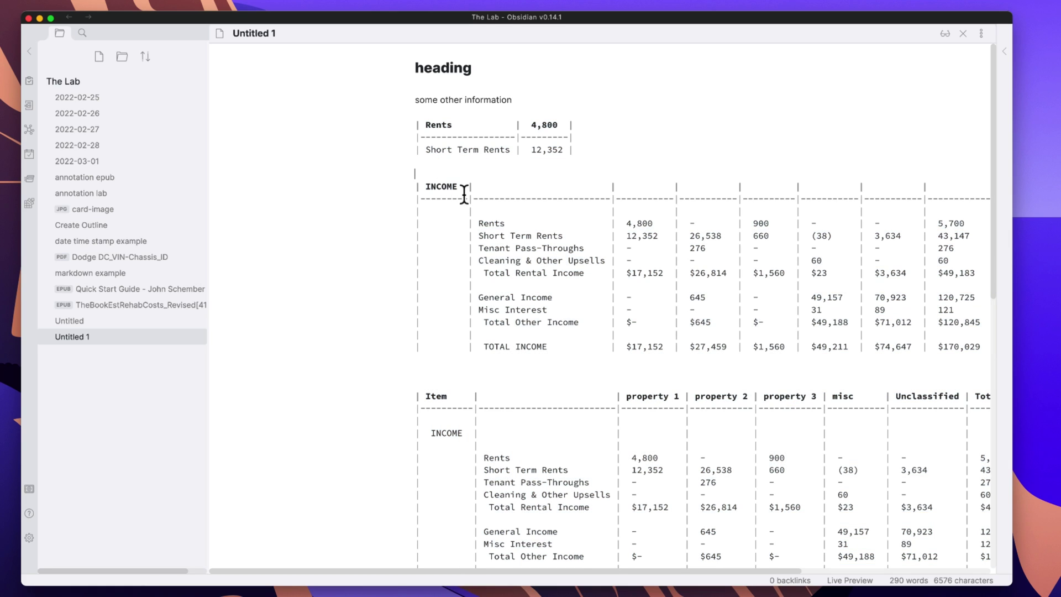
{"action": "type", "text": "--"}
{"action": "type", "text": "-"}
{"action": "key", "text": "Return"}
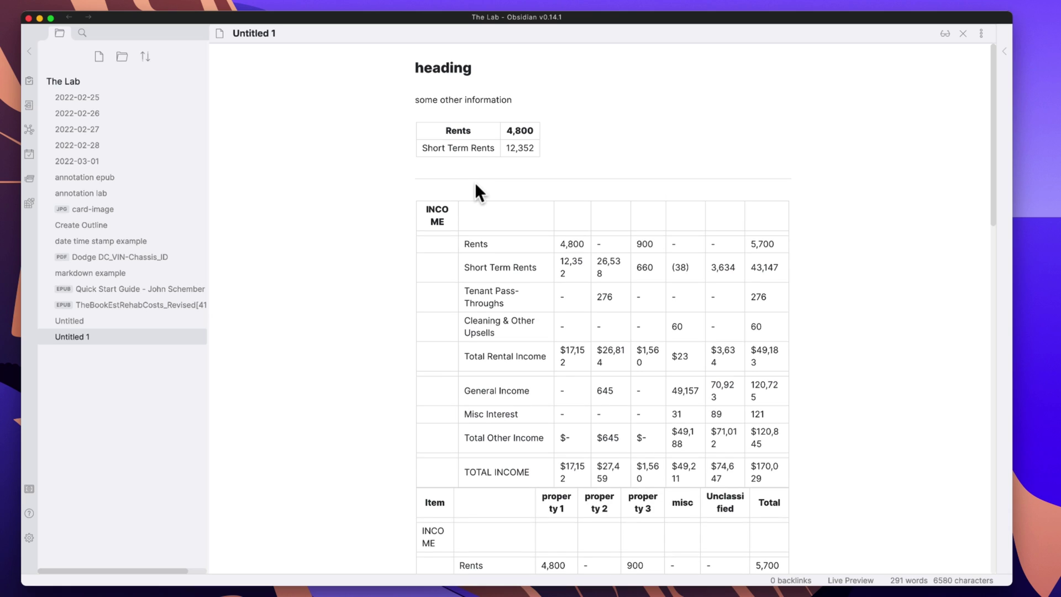
{"action": "left_click", "coordinate": [920, 286]}
{"action": "scroll", "coordinate": [673, 422], "scroll_direction": "down", "scroll_amount": 1}
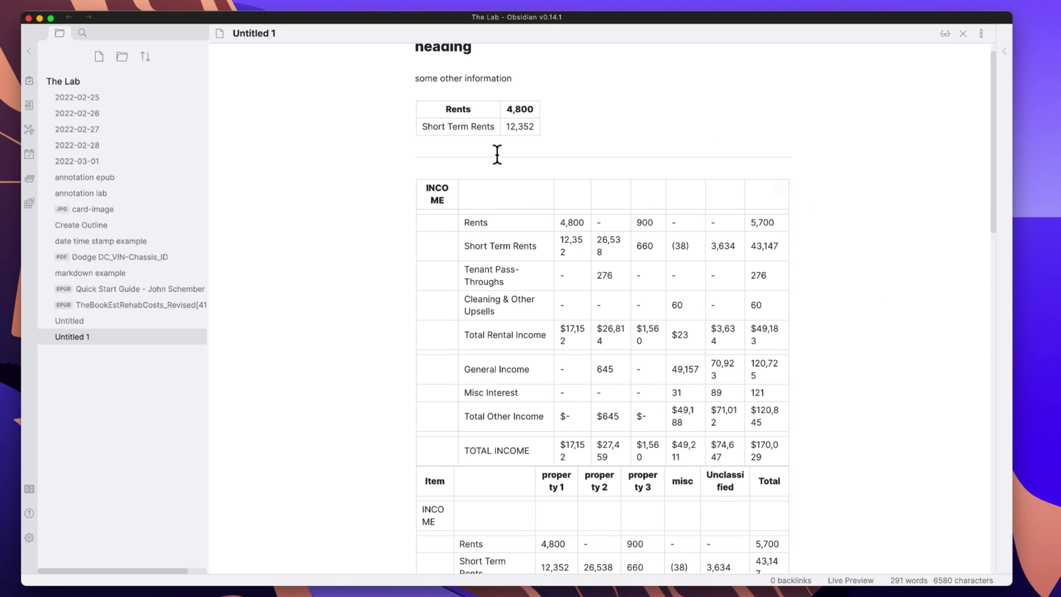
{"action": "mouse_move", "coordinate": [497, 139]}
{"action": "mouse_move", "coordinate": [519, 118]}
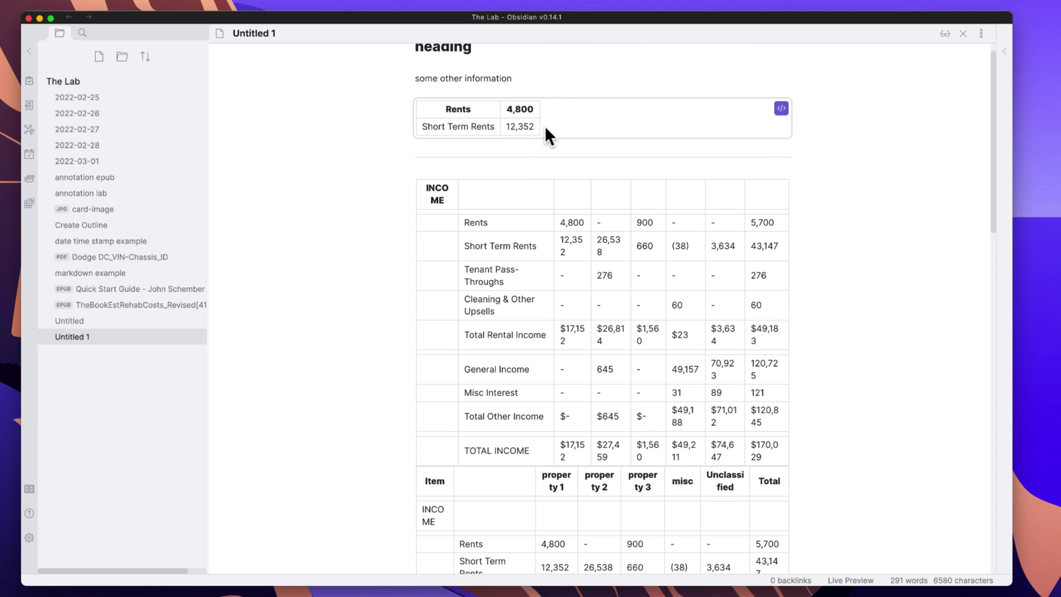
{"action": "double_click", "coordinate": [446, 159]}
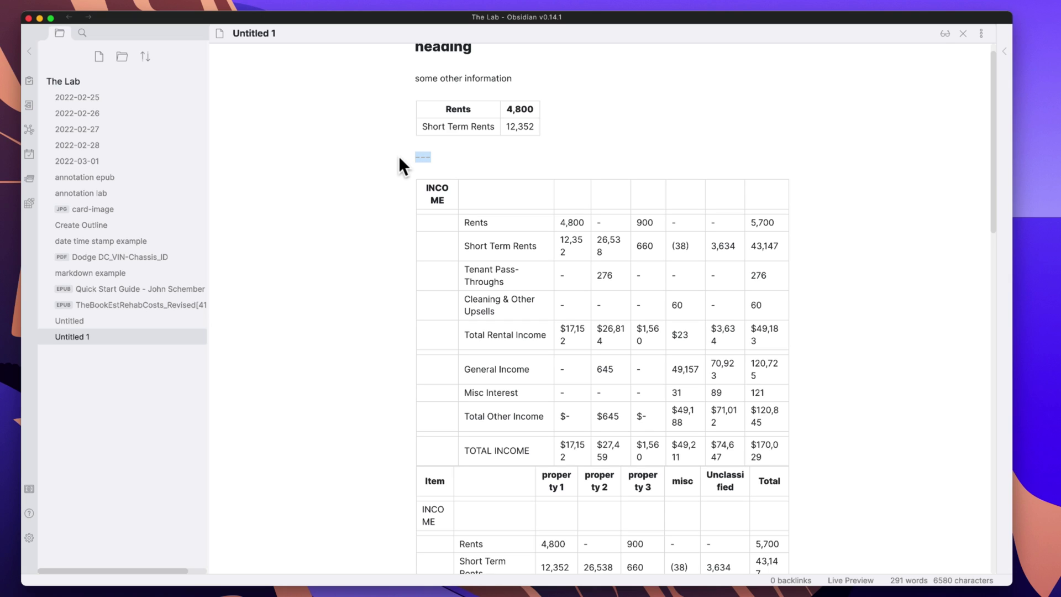
{"action": "type", "text": "Hello"}
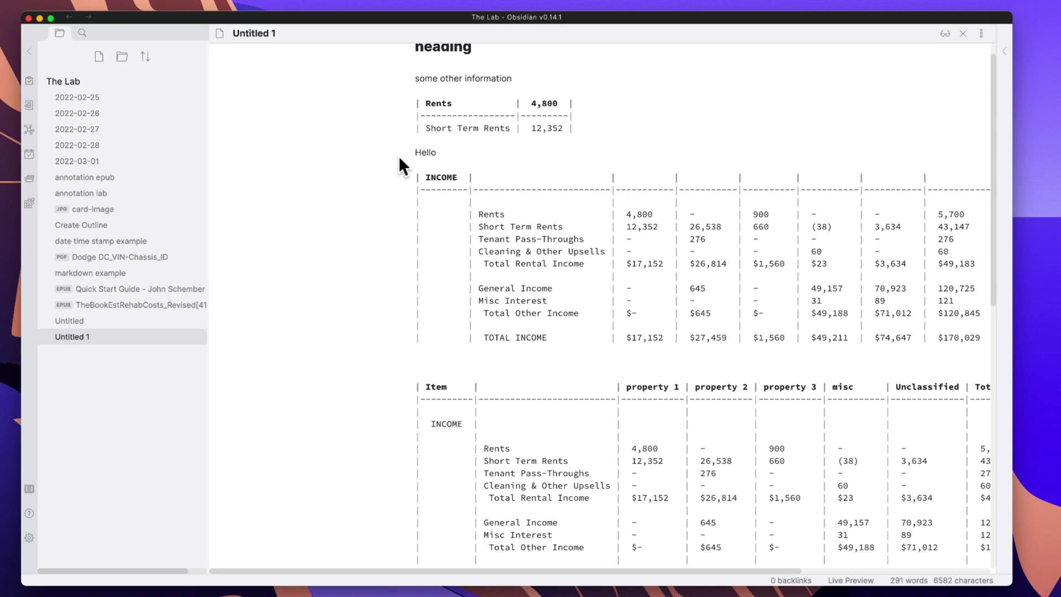
{"action": "left_click", "coordinate": [646, 82]}
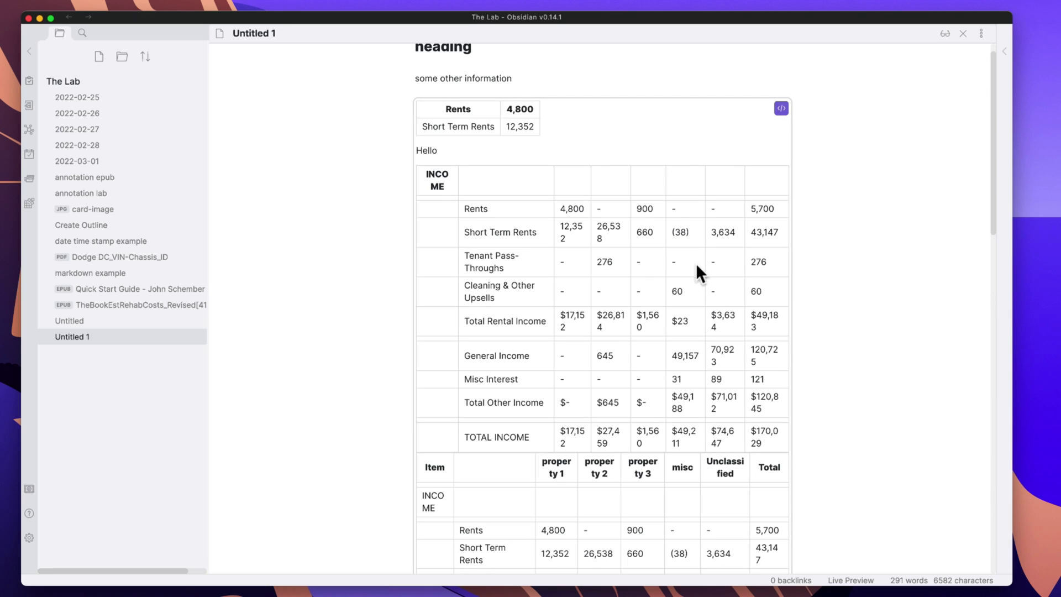
{"action": "key", "text": "super+shift+Down"}
{"action": "left_click", "coordinate": [446, 152]}
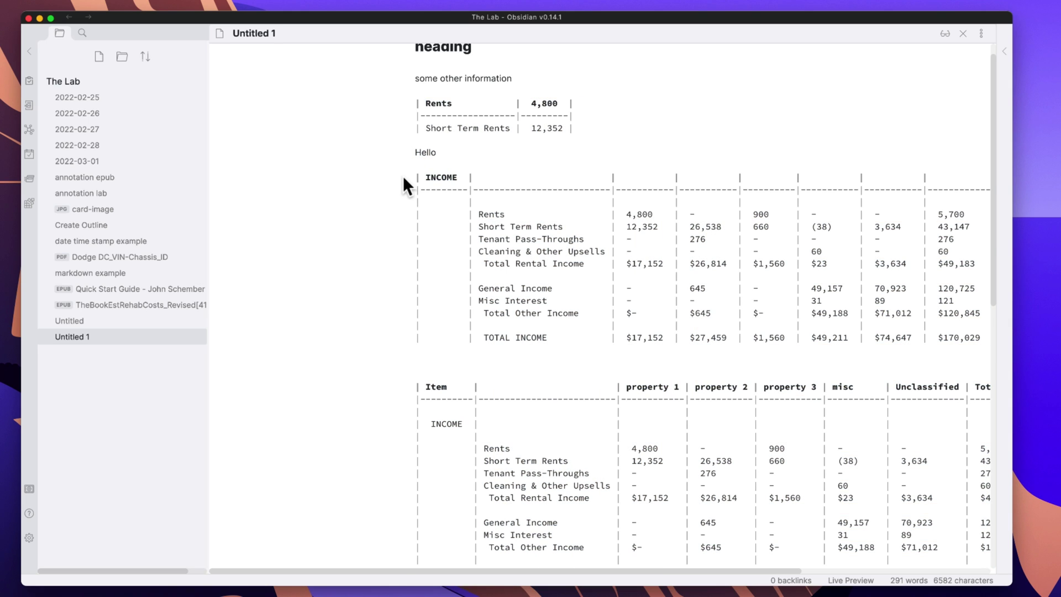
{"action": "left_click_drag", "start_coordinate": [439, 160], "coordinate": [408, 153]}
{"action": "type", "text": "---"}
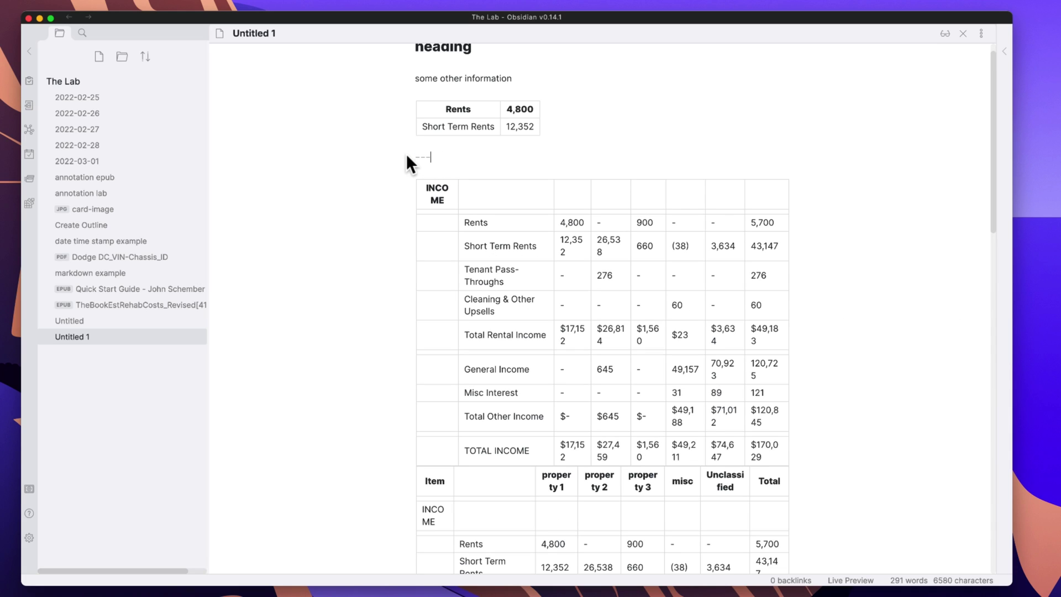
Add a '---' rule on the blank line between the INCOME and Item tables
{"action": "left_click", "coordinate": [717, 113]}
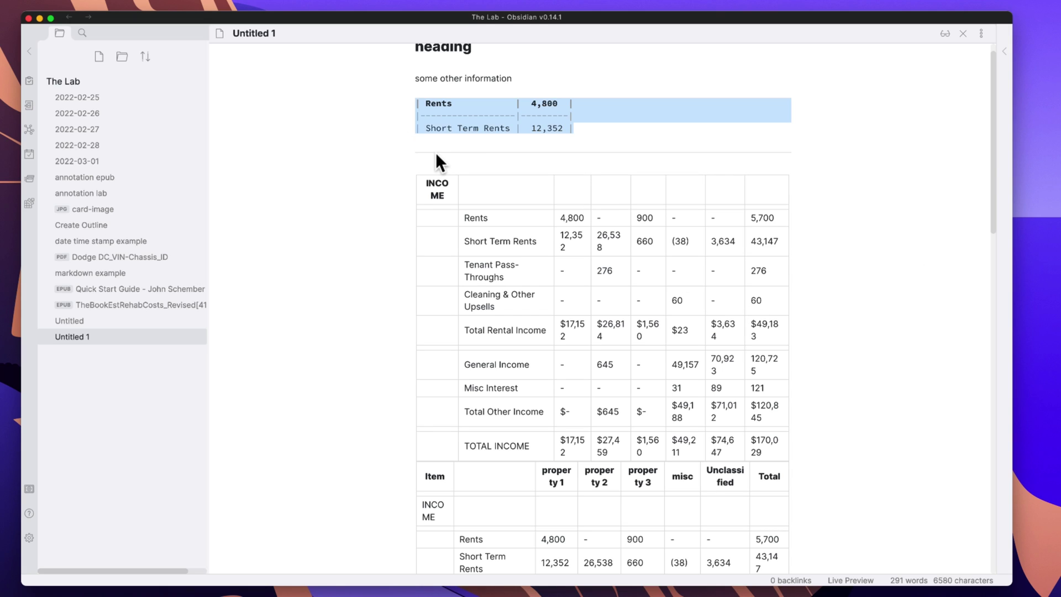
{"action": "left_click", "coordinate": [599, 66]}
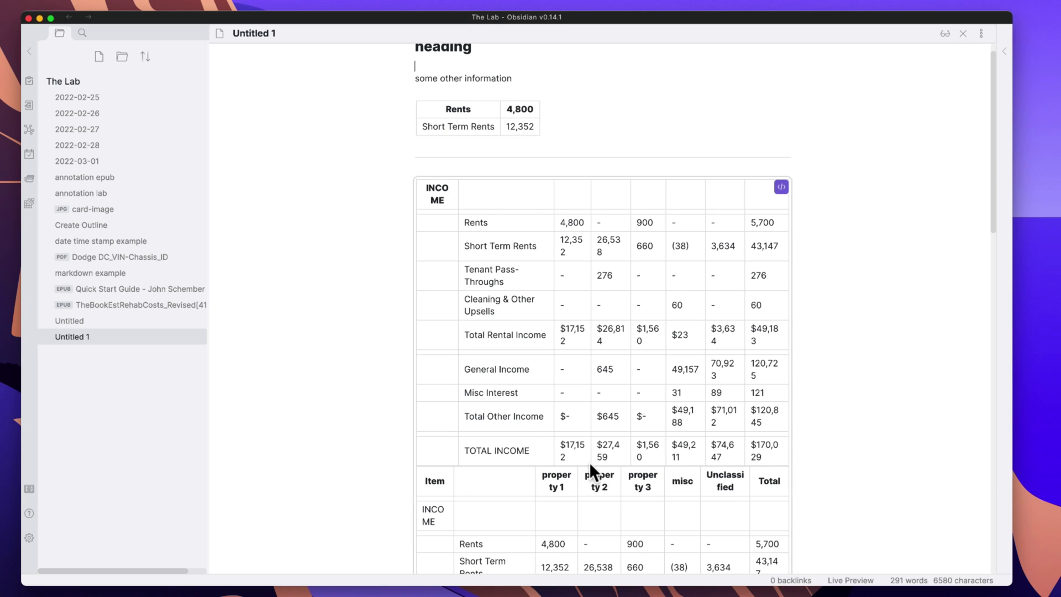
{"action": "left_click", "coordinate": [549, 468]}
{"action": "left_click", "coordinate": [487, 371]}
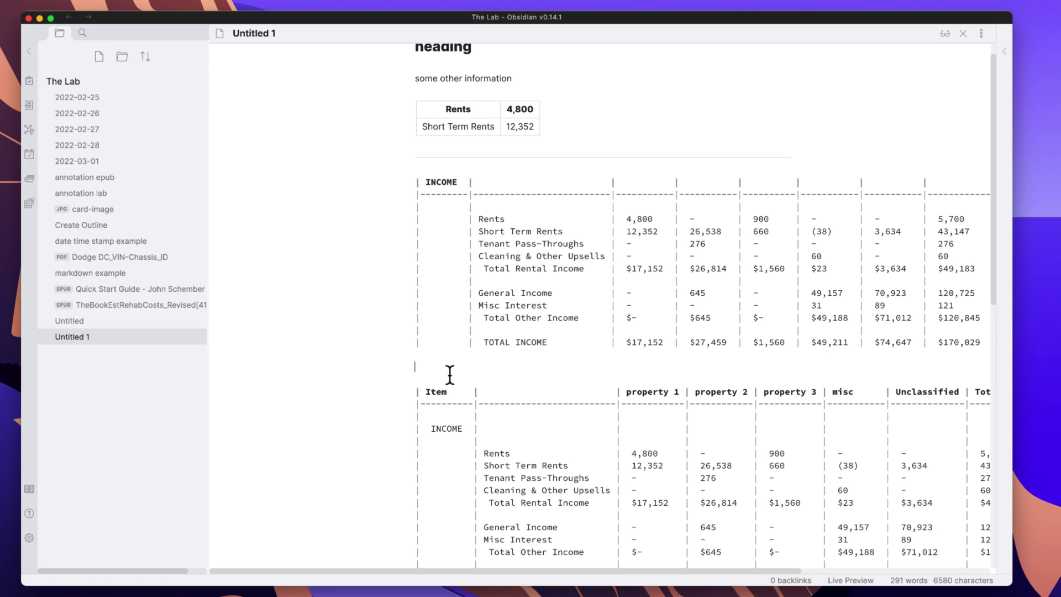
{"action": "type", "text": "---"}
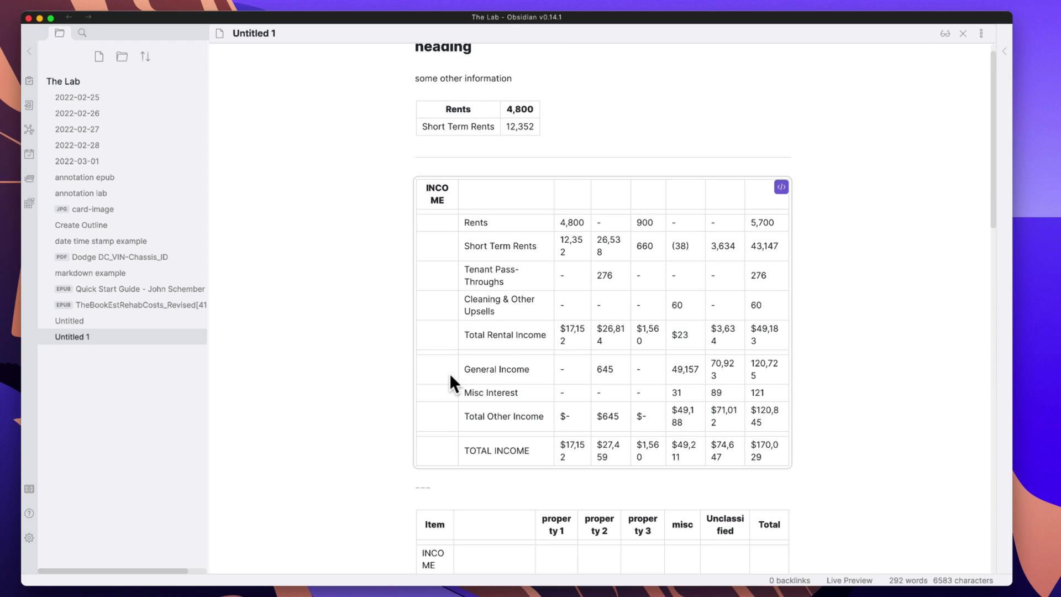
{"action": "left_click", "coordinate": [906, 431]}
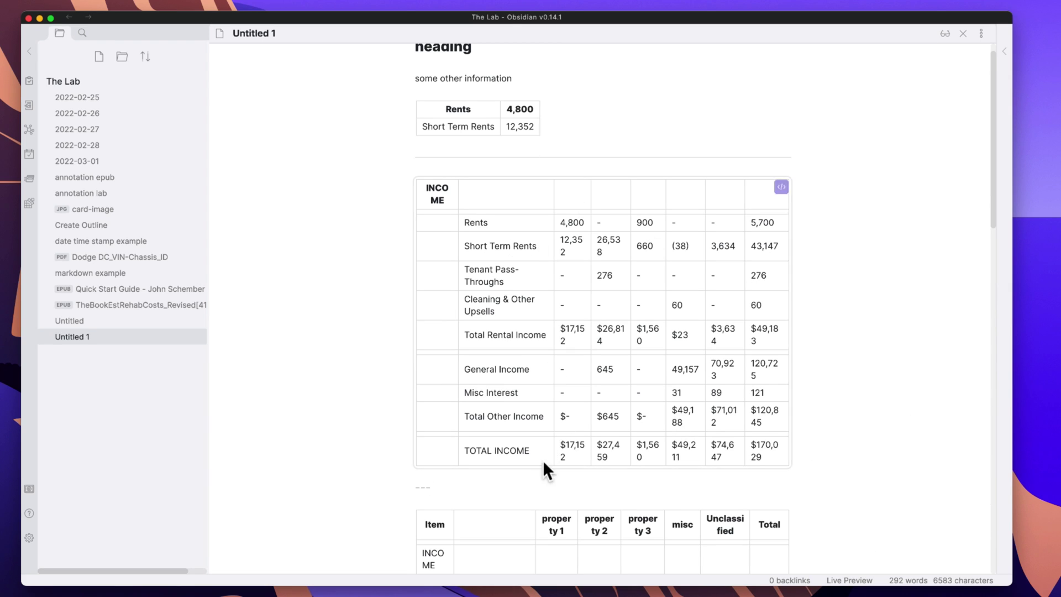
{"action": "mouse_move", "coordinate": [992, 192]}
{"action": "left_mouse_down"}
{"action": "mouse_move", "coordinate": [983, 363]}
{"action": "mouse_move", "coordinate": [982, 156]}
{"action": "left_mouse_up"}
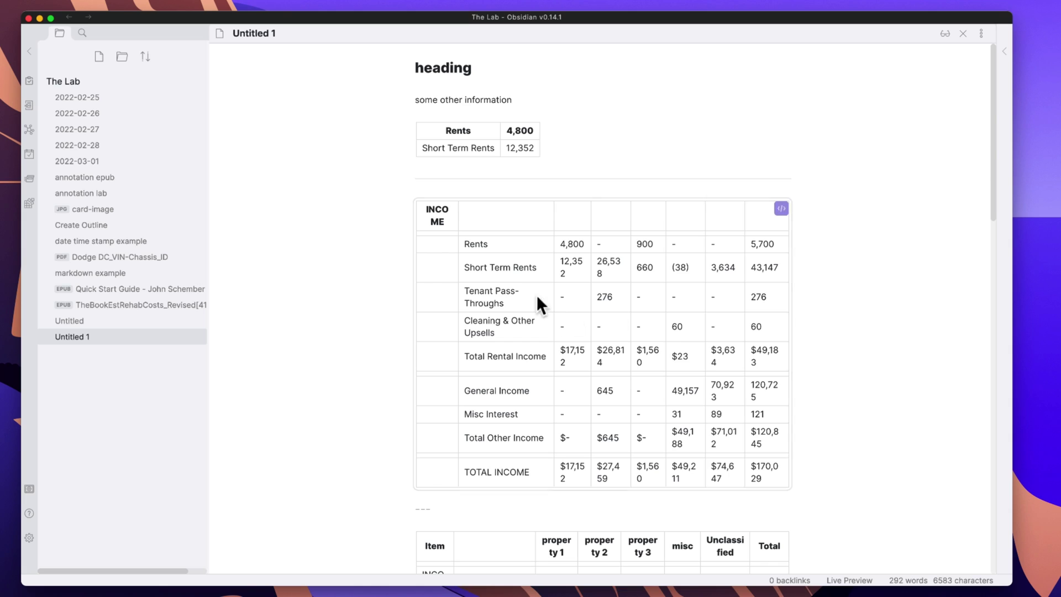